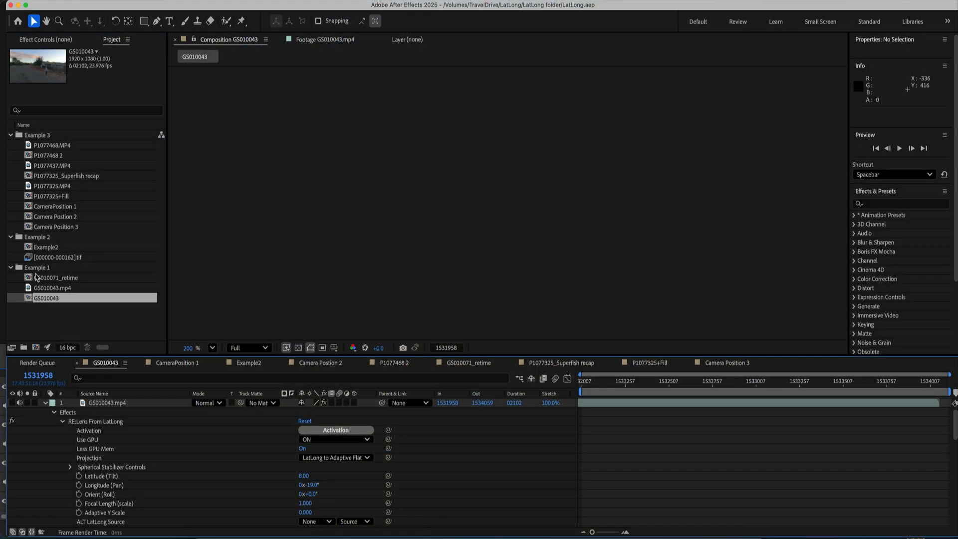
# Open the compositions GS010071_retime, Example2, P1077468 2, CameraPosition 1, Camera Postion 2 and Camera Position 3 in turn to review them.
pyautogui.doubleClick(36, 279)
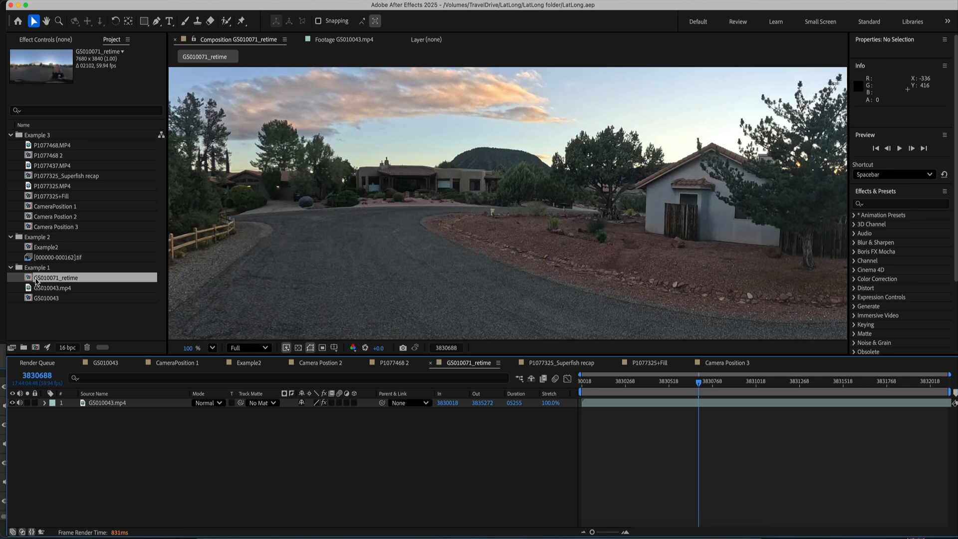
pyautogui.doubleClick(46, 249)
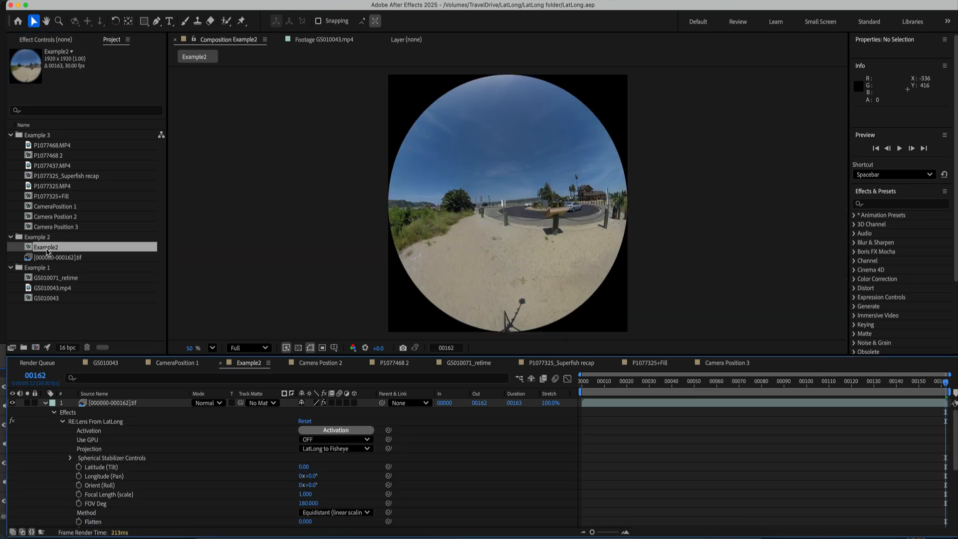
pyautogui.click(50, 157)
pyautogui.doubleClick(50, 156)
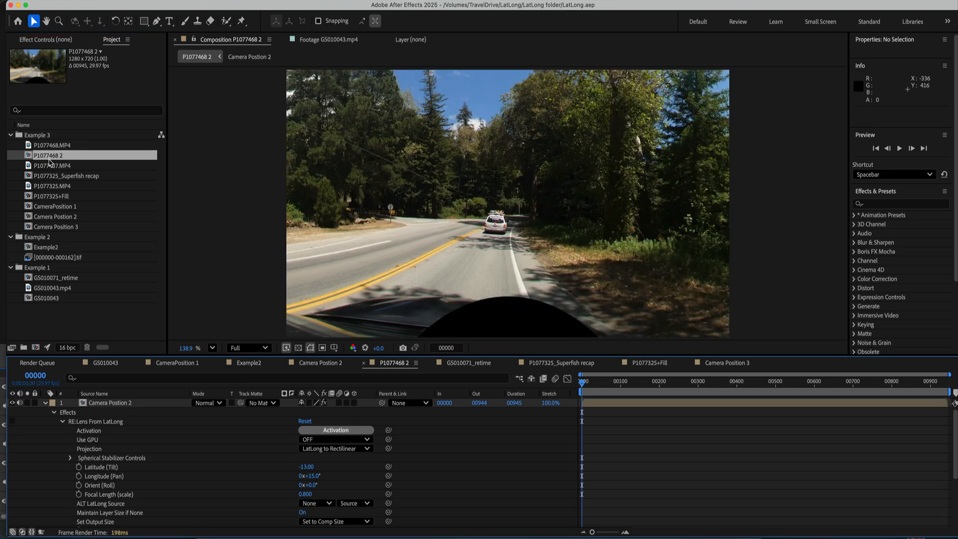
pyautogui.click(47, 207)
pyautogui.doubleClick(46, 208)
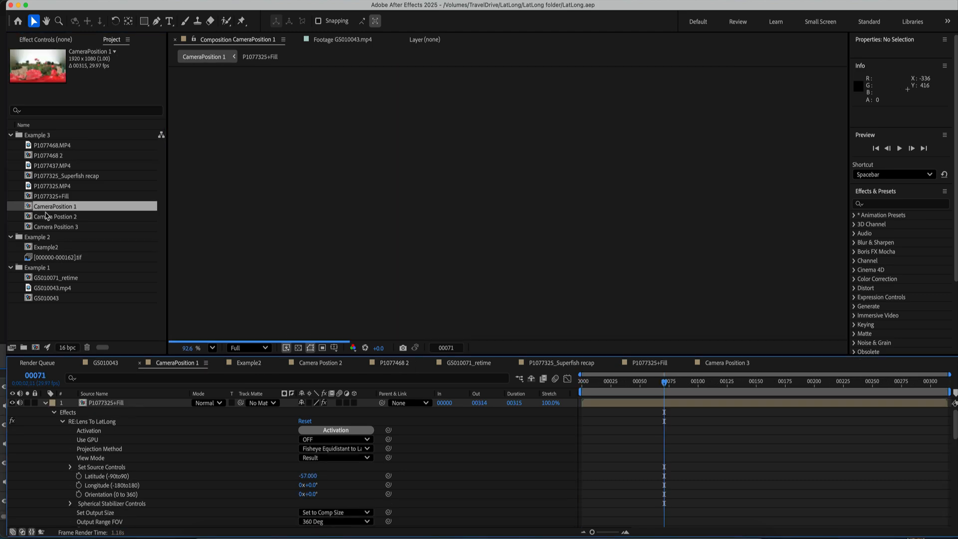
pyautogui.click(45, 219)
pyautogui.doubleClick(45, 220)
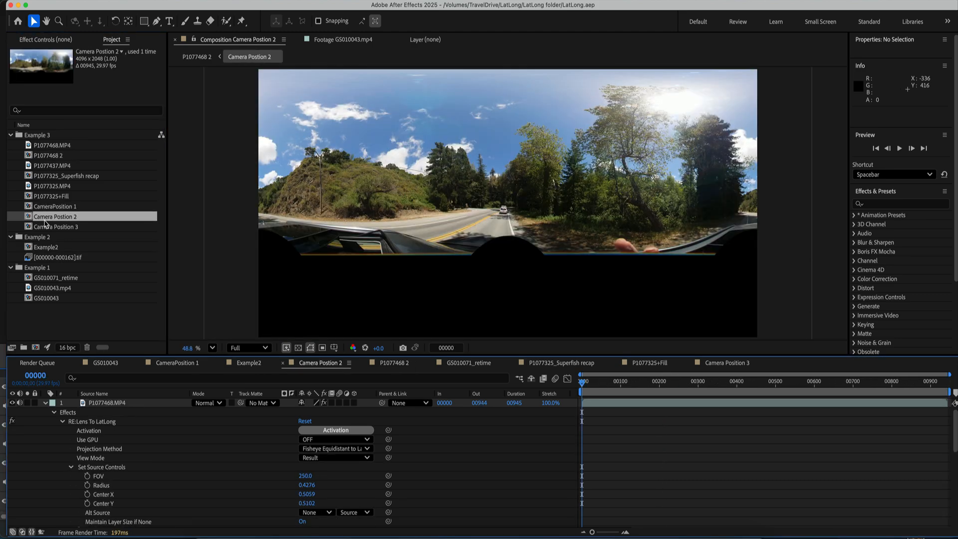
pyautogui.doubleClick(45, 227)
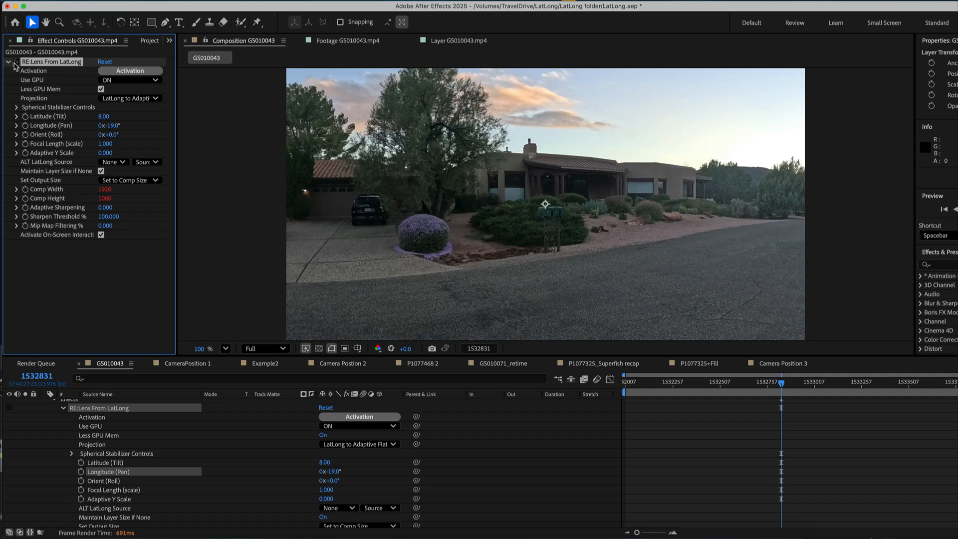
# Enable the RE:Lens From LatLong effect, check the composition settings, and keep its output size on Set to Comp Size.
pyautogui.click(16, 63)
pyautogui.click(74, 1)
pyautogui.click(80, 27)
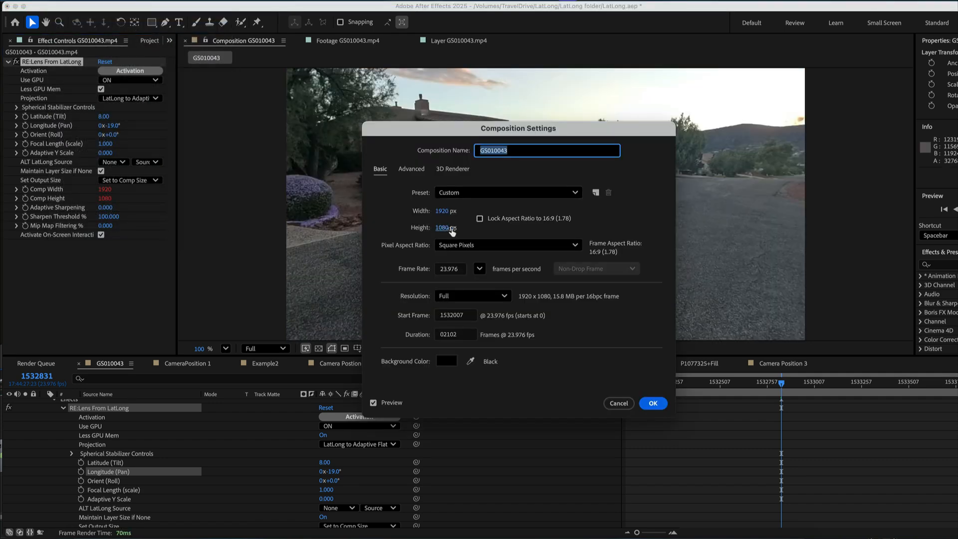
pyautogui.click(653, 403)
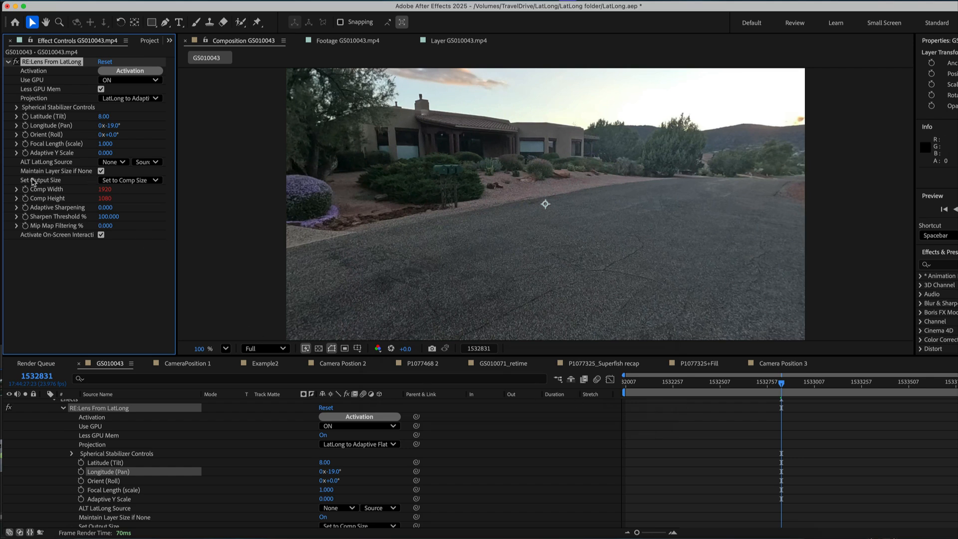
pyautogui.click(119, 182)
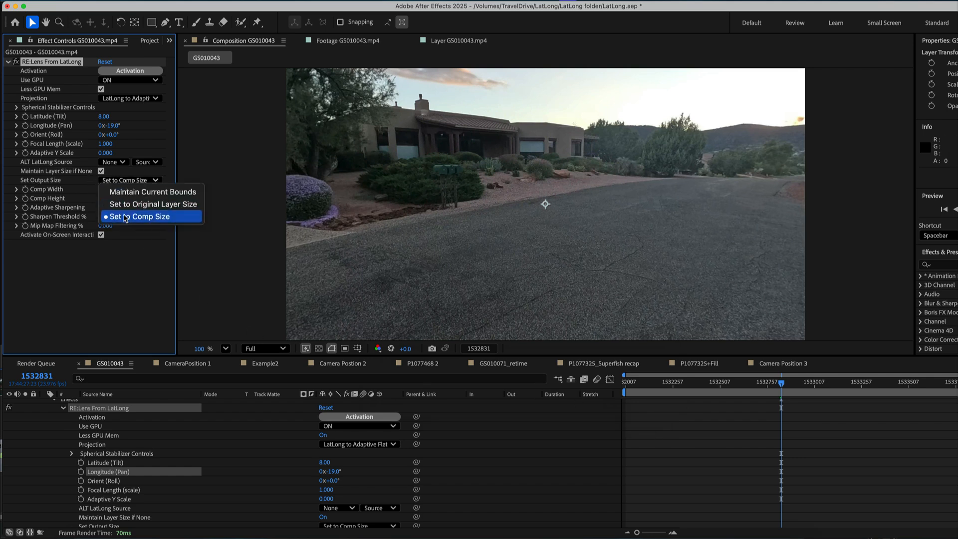
pyautogui.click(124, 218)
# Animate Longitude (Pan) with a keyframe at -31° on frame 1532831 and another with a different pan angle on frame 1532027.
pyautogui.click(25, 125)
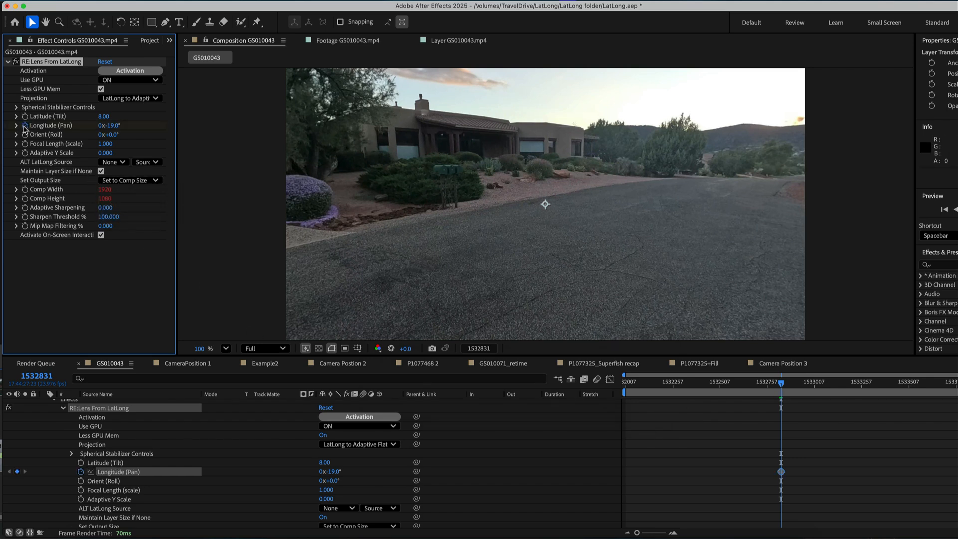
pyautogui.moveTo(114, 127); pyautogui.dragTo(107, 130)
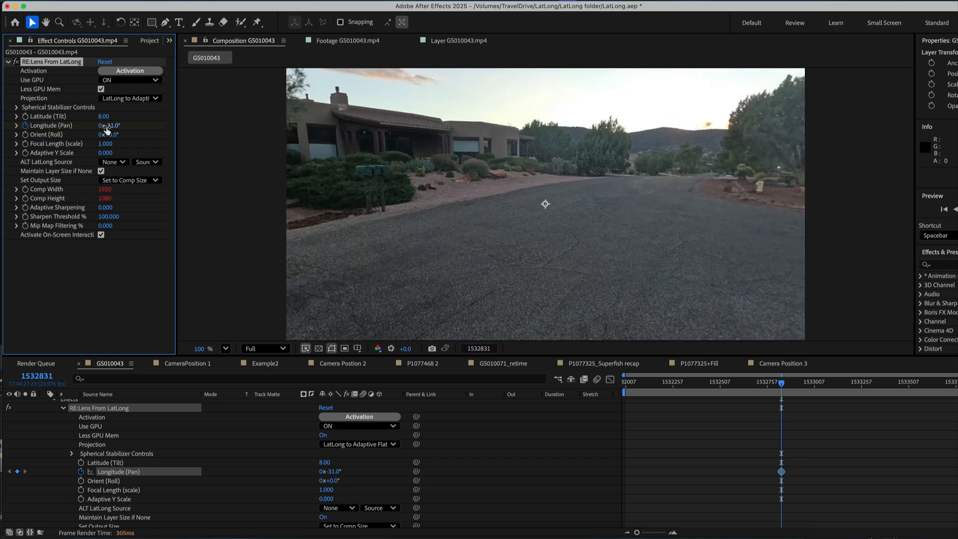
pyautogui.moveTo(781, 385); pyautogui.dragTo(630, 388)
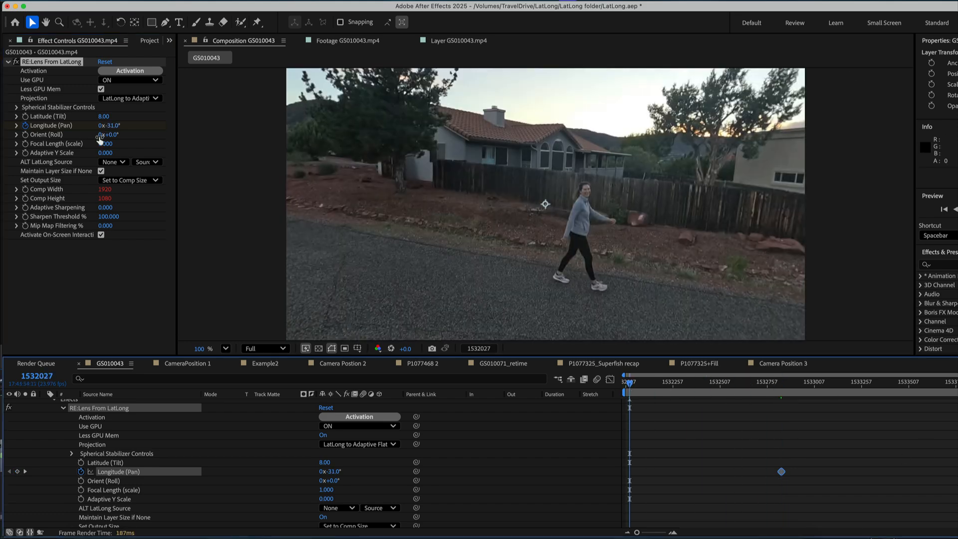
pyautogui.moveTo(114, 127); pyautogui.dragTo(131, 128)
# Compare the LatLong to Rectilinear projection with LatLong to Adaptive Flat at frame 1533410, ending on Adaptive Flat.
pyautogui.click(891, 382)
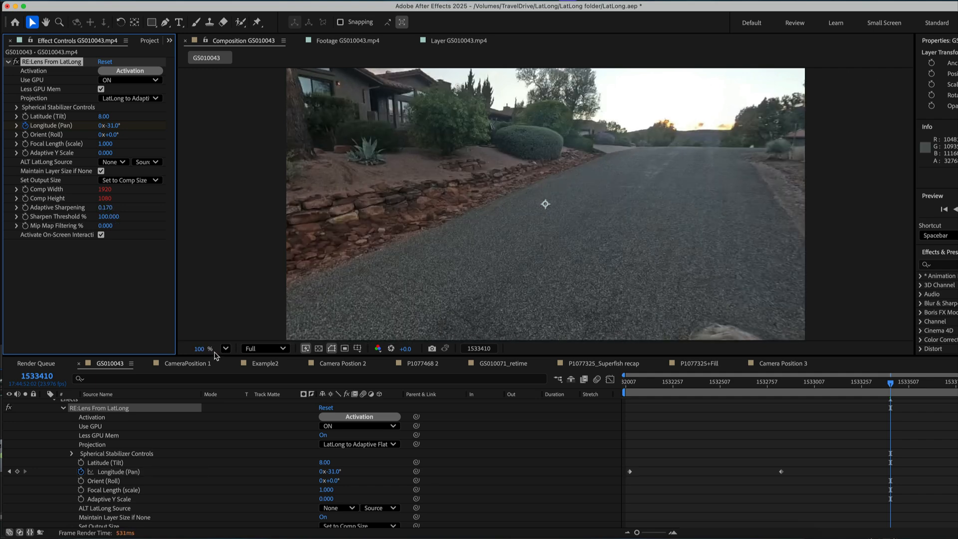
pyautogui.click(123, 99)
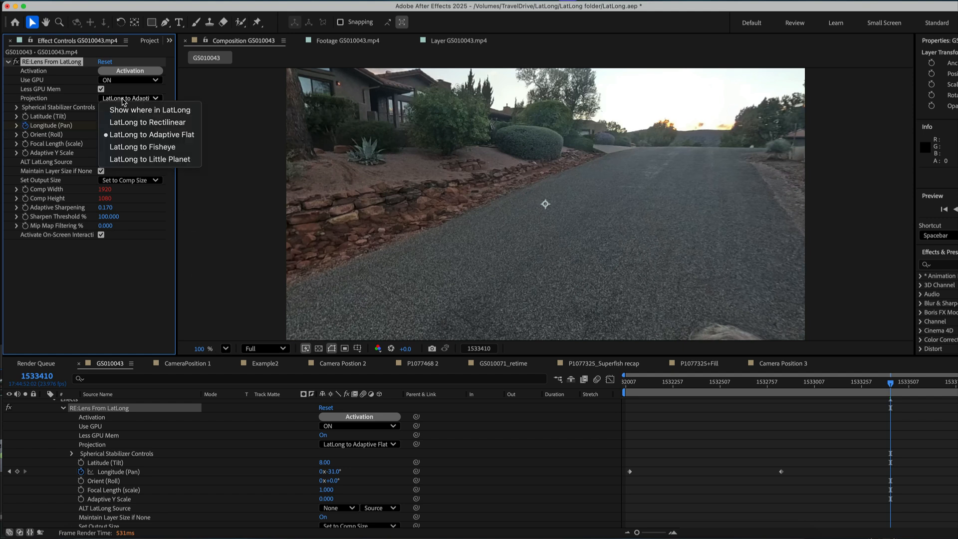
pyautogui.click(128, 122)
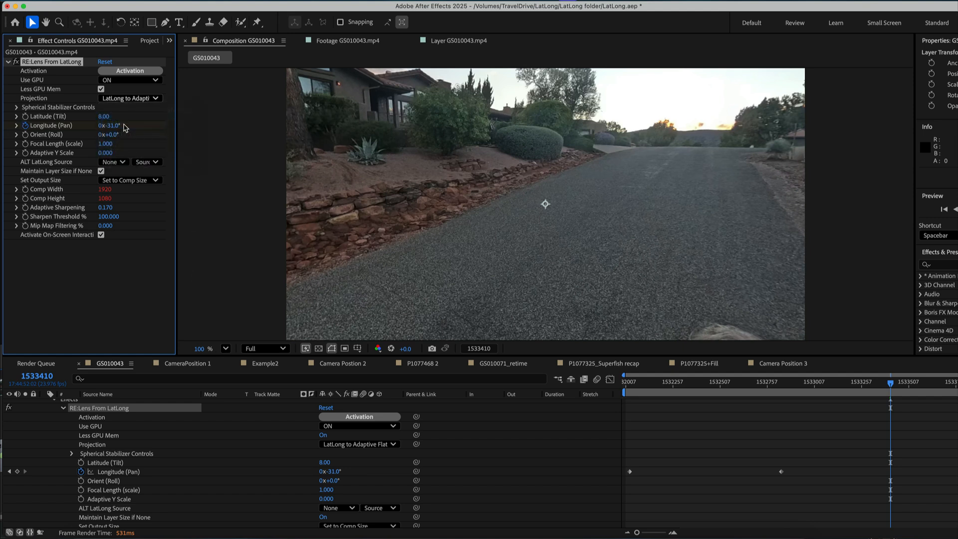
pyautogui.click(127, 99)
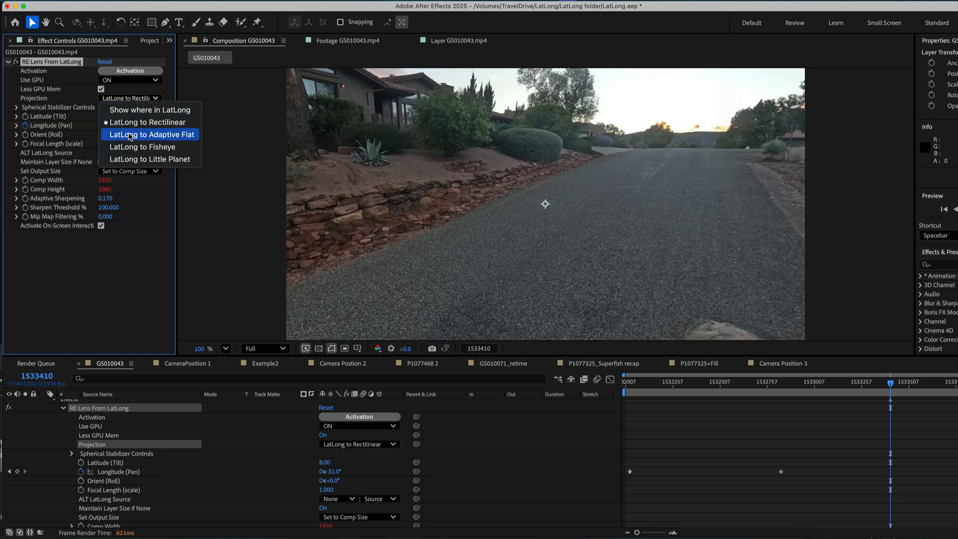
pyautogui.click(128, 134)
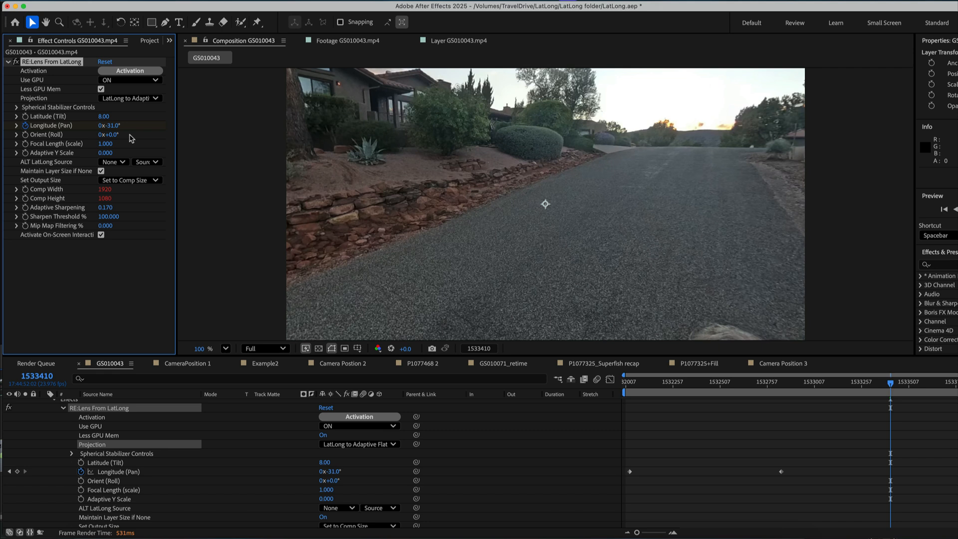
# Set the Focal Length (scale) to 0.75 and slightly adjust the Latitude (Tilt) of the effect.
pyautogui.click(104, 144)
pyautogui.write('0.75')
pyautogui.press('Return')
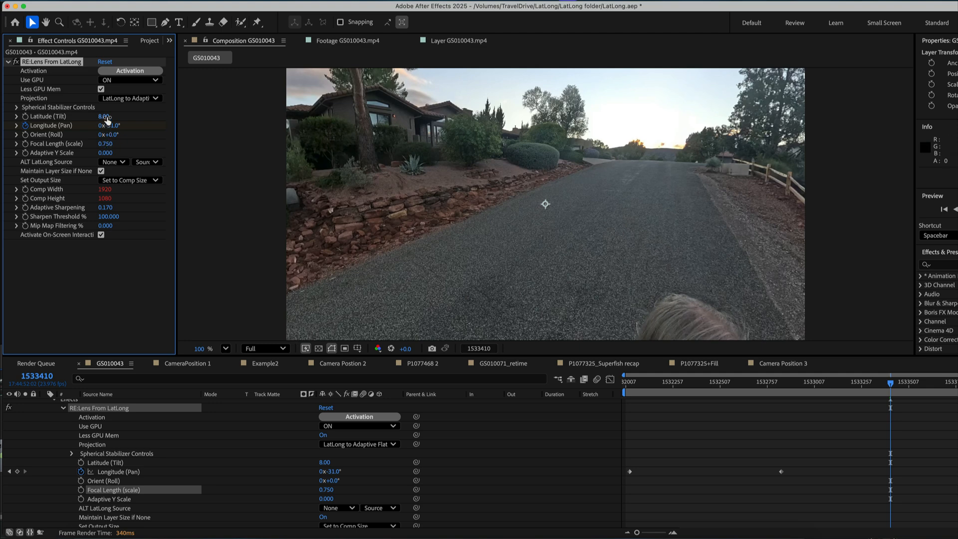
pyautogui.moveTo(106, 116); pyautogui.dragTo(102, 116)
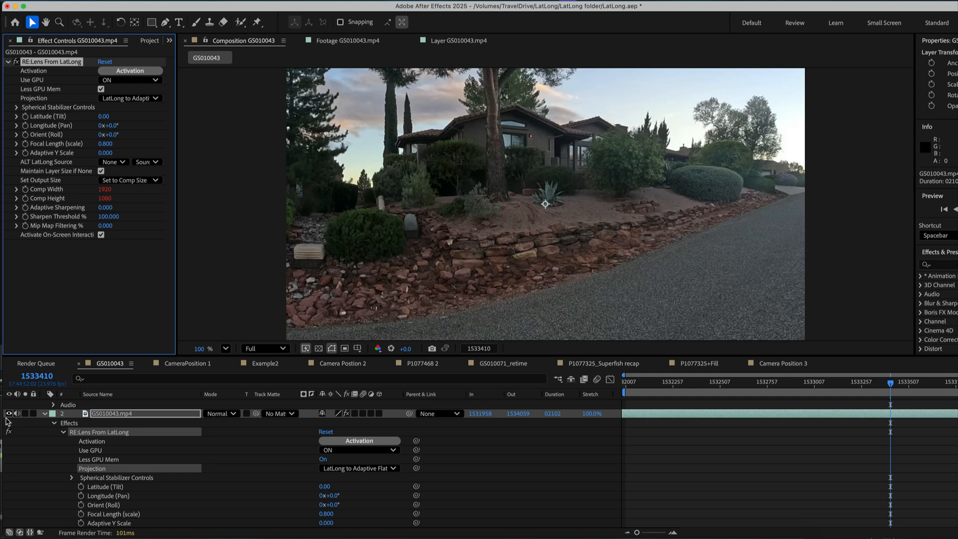
# Hide the upper GS010043.mp4 layer and switch the second layer's RE:Lens projection to LatLong to Rectilinear.
pyautogui.scroll(3, 28, 428)
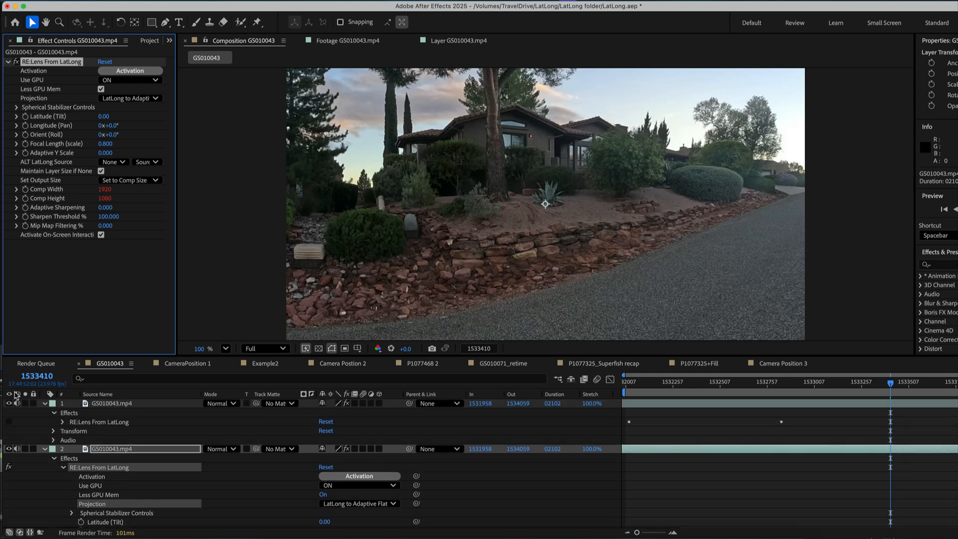
pyautogui.click(9, 404)
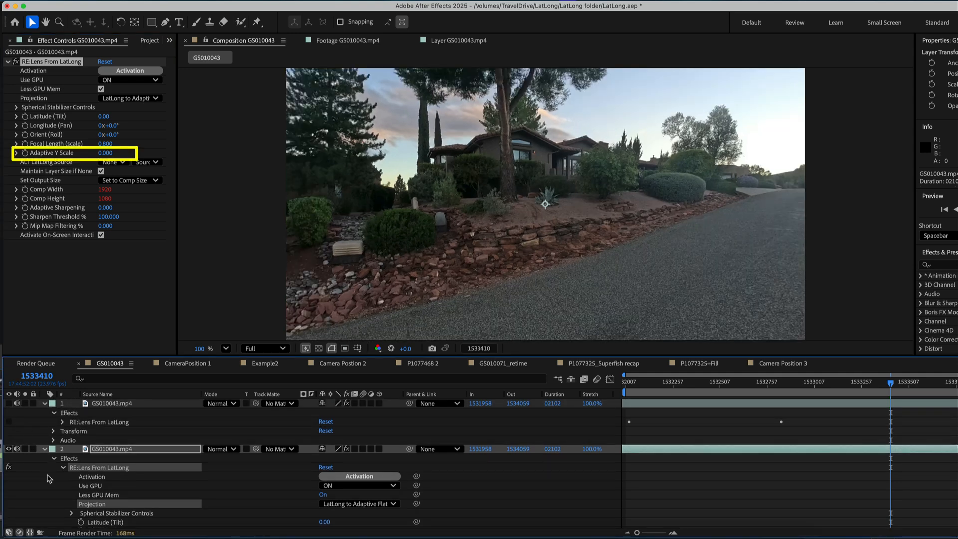
pyautogui.scroll(-1, 49, 477)
pyautogui.scroll(-1, 49, 476)
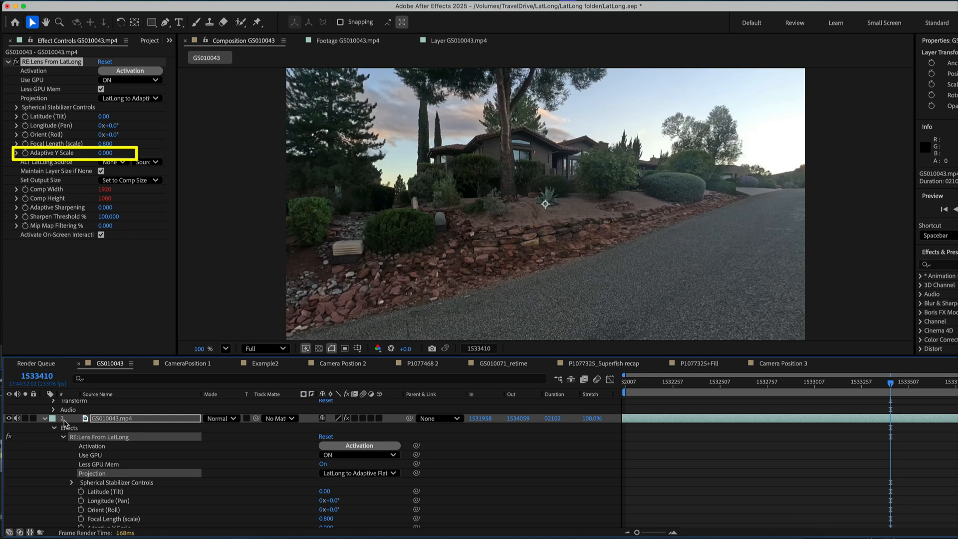
pyautogui.click(115, 99)
pyautogui.click(127, 123)
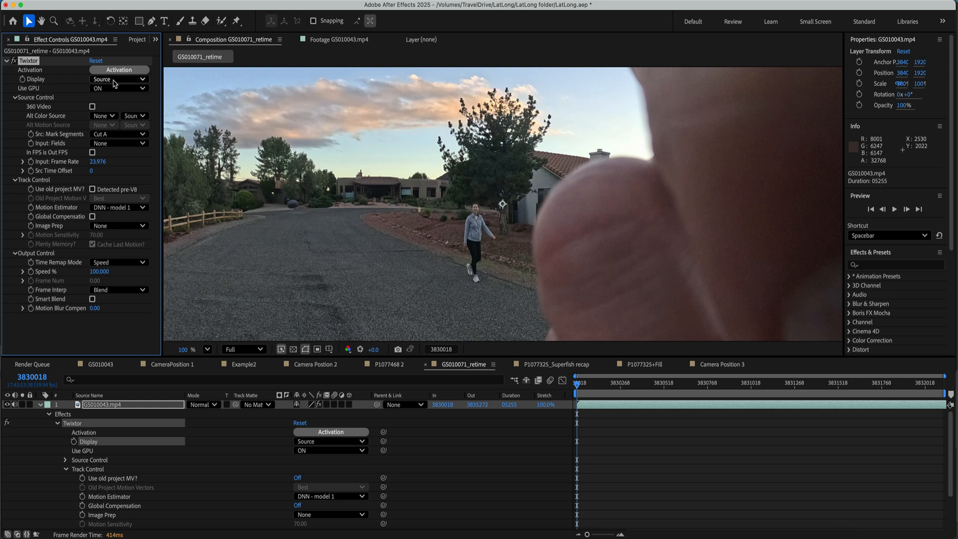
# With Twixtor displaying the source in GS010071_retime, try a Src Time Offset of 20.
pyautogui.click(115, 81)
pyautogui.click(98, 82)
pyautogui.click(91, 171)
pyautogui.write('20')
pyautogui.press('Return')
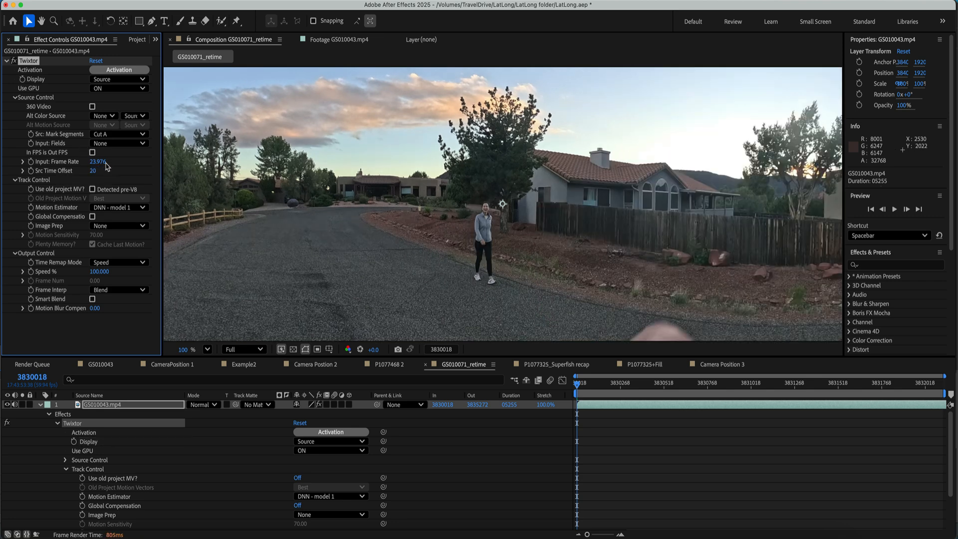
# Set Twixtor's Src Time Offset to 23 and switch its Display option away from Source.
pyautogui.click(94, 171)
pyautogui.write('23')
pyautogui.press('Return')
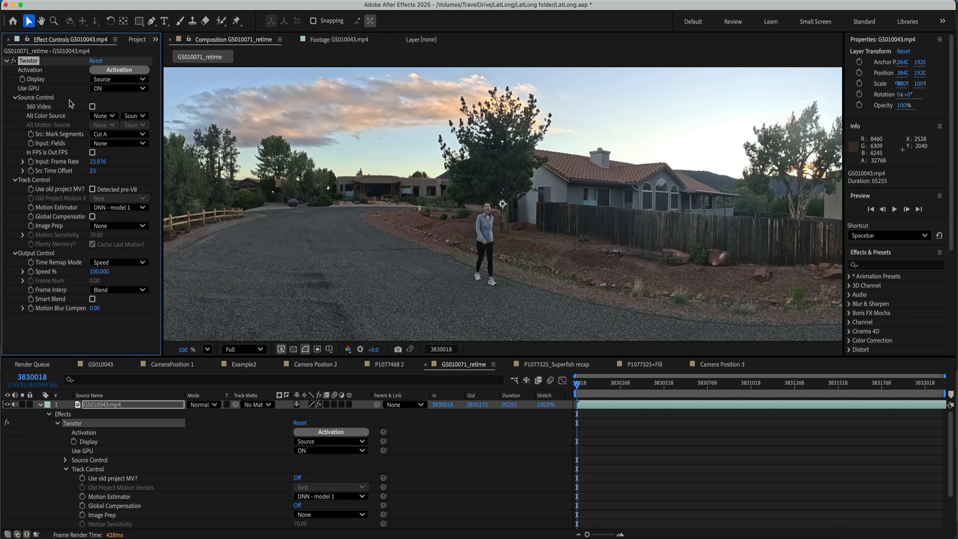
pyautogui.click(121, 80)
pyautogui.click(129, 91)
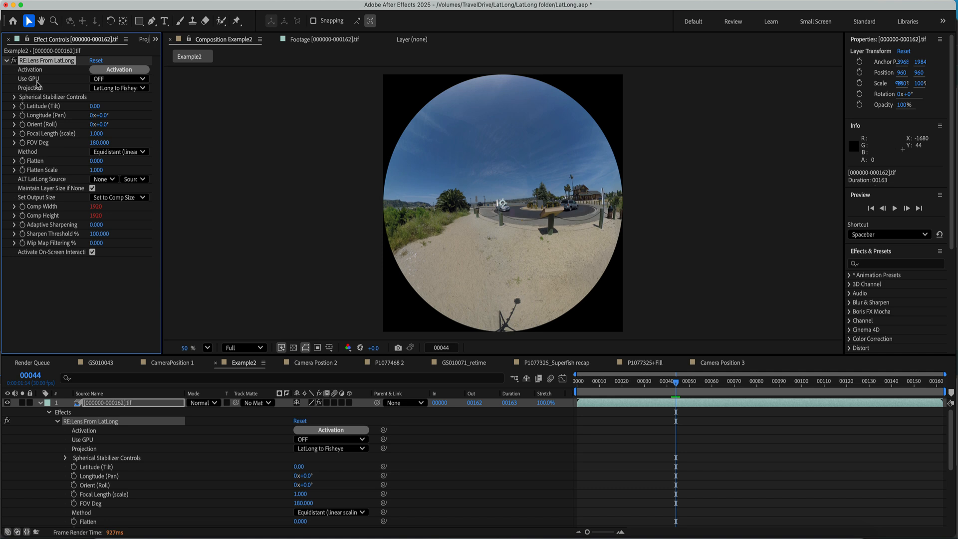
# In Example2, keep the projection on LatLong to Fisheye and adjust the Latitude (Tilt) of the effect.
pyautogui.click(132, 88)
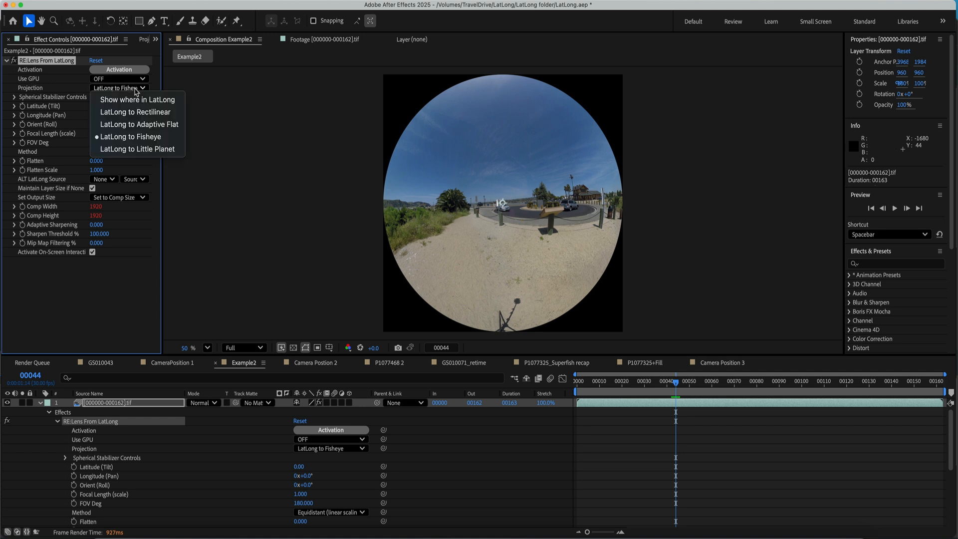
pyautogui.click(137, 137)
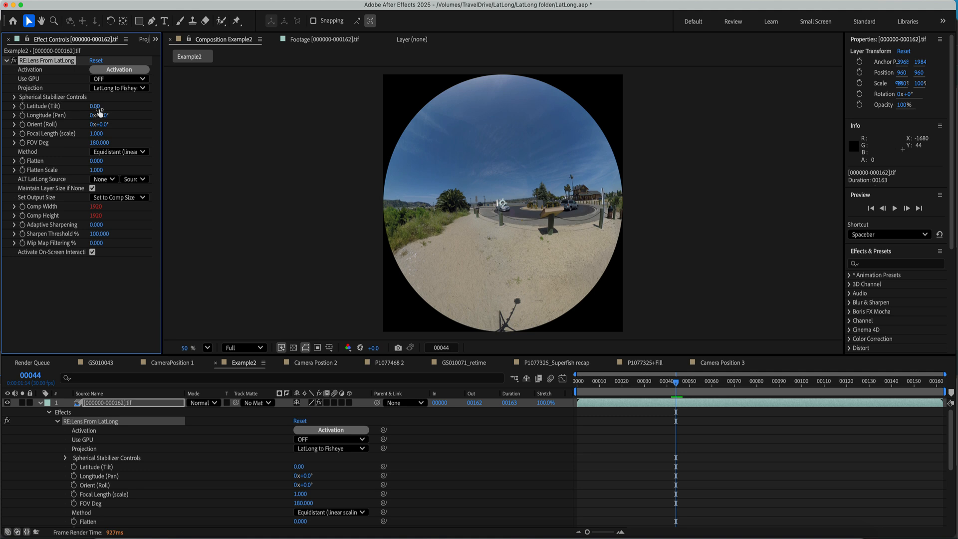
pyautogui.moveTo(94, 105); pyautogui.dragTo(102, 129)
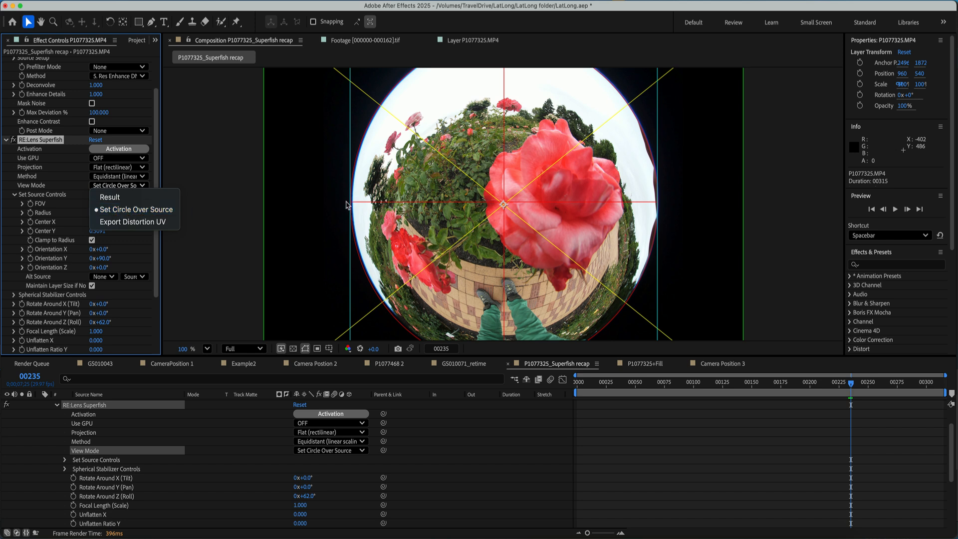
# Set the RE:Lens Superfish View Mode to Result and reduce Rotate Around Z (Roll) to about 55°.
pyautogui.click(112, 197)
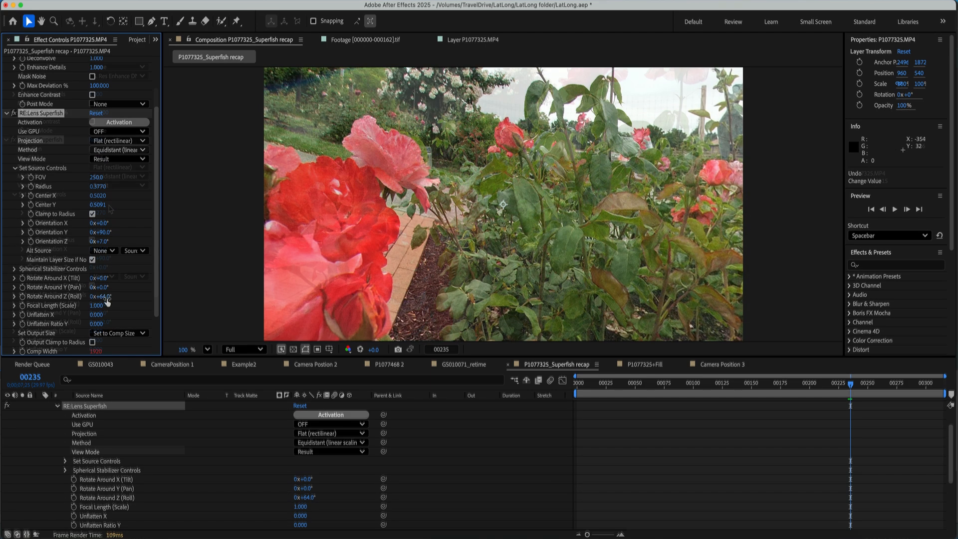
pyautogui.moveTo(107, 297); pyautogui.dragTo(102, 298)
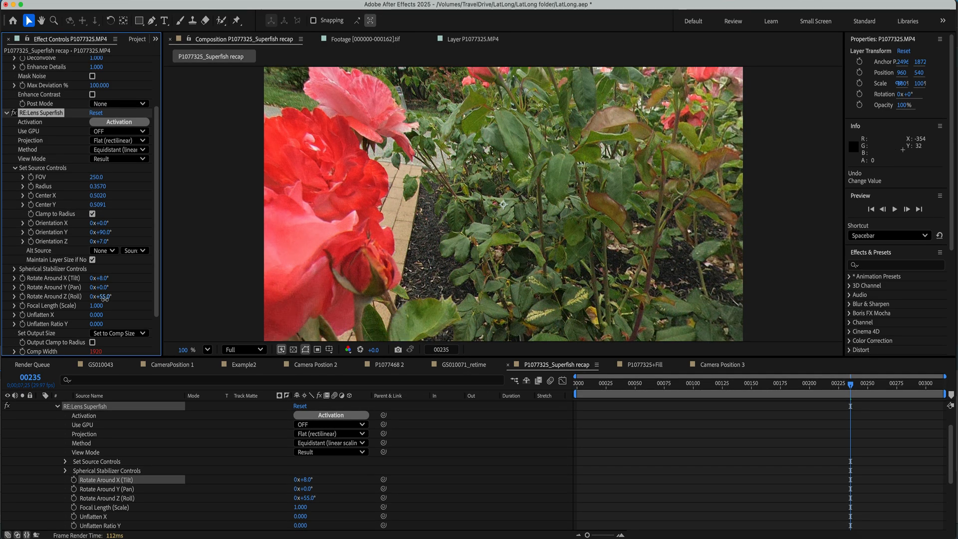
pyautogui.moveTo(103, 297); pyautogui.dragTo(101, 298)
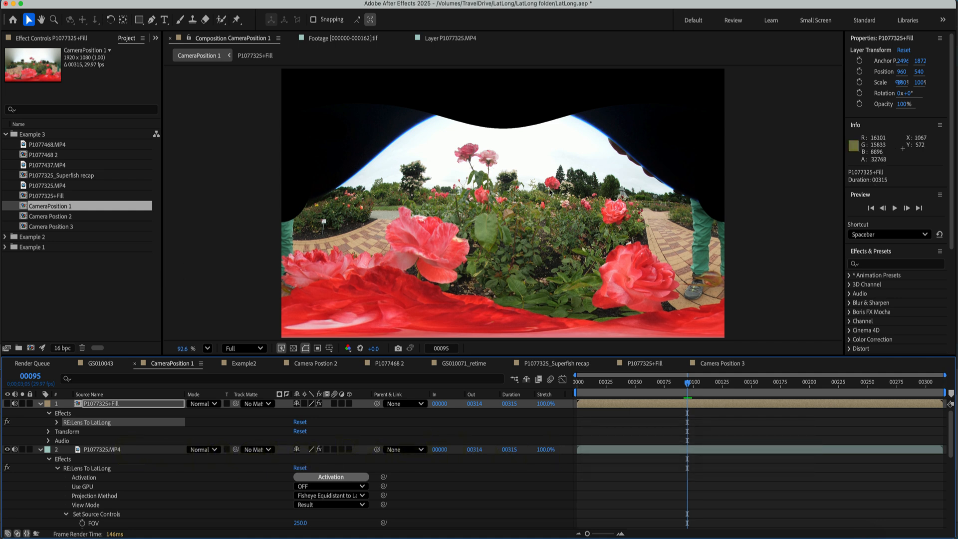
# Show the P1077325+Fill layer in the CameraPosition 1 composition.
pyautogui.click(8, 404)
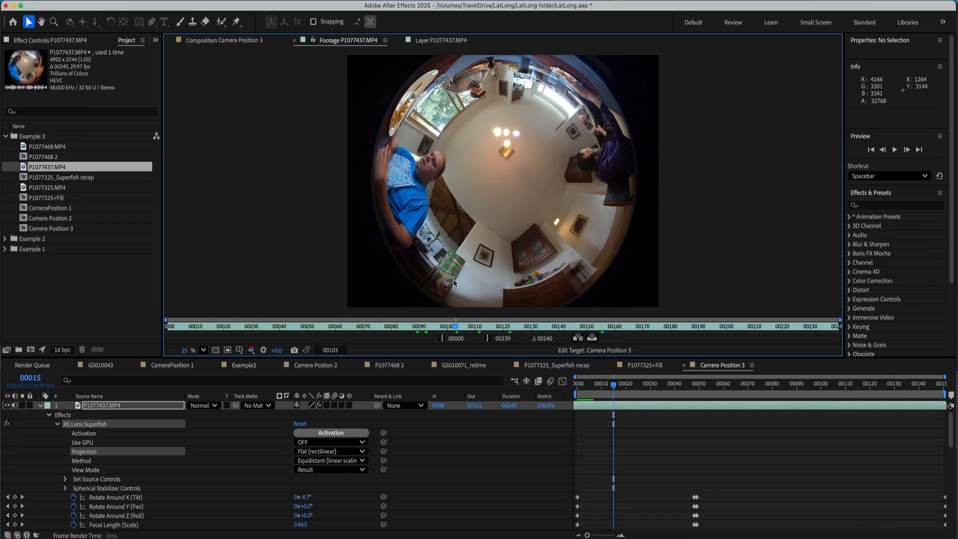
# Open the Camera Position 3 composition and move the playhead back to frame 0.
pyautogui.doubleClick(31, 230)
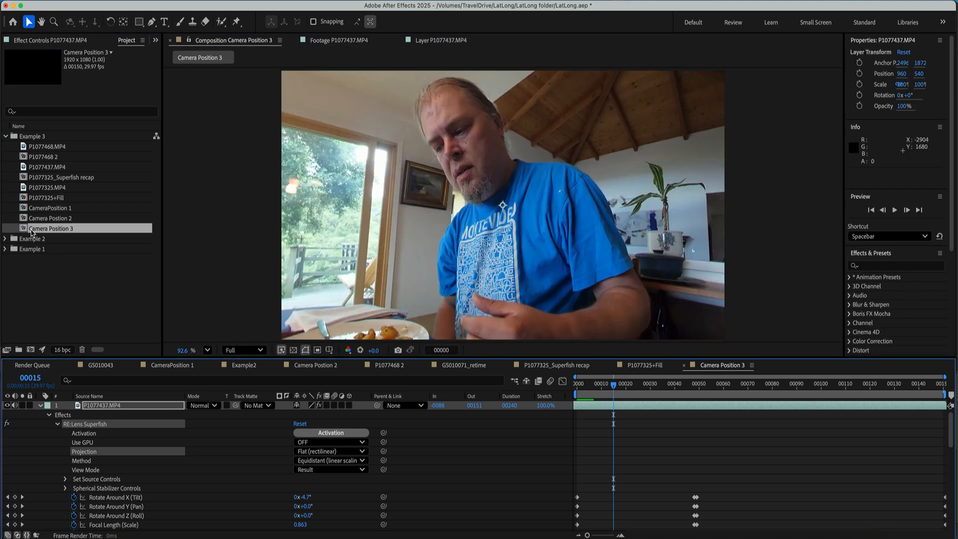
pyautogui.moveTo(612, 387); pyautogui.dragTo(577, 387)
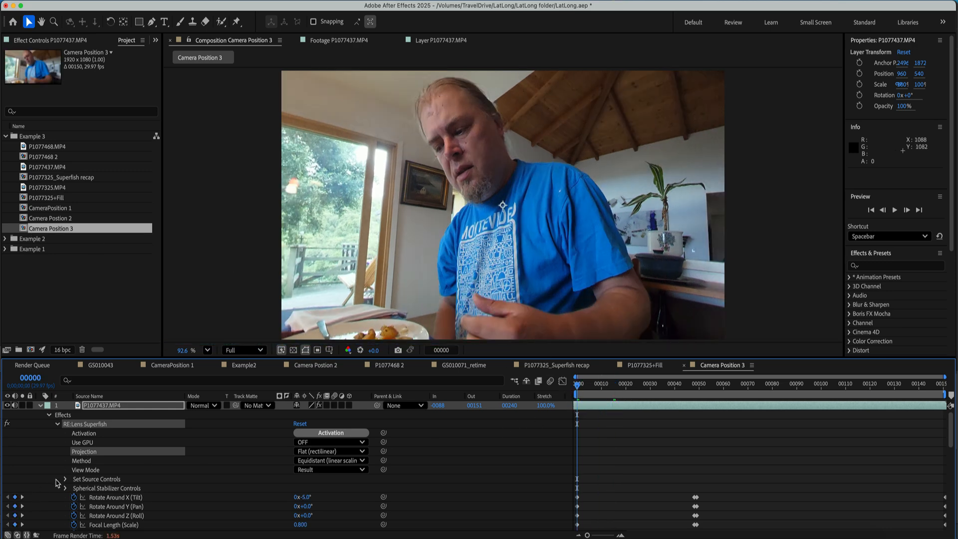
# Step through the Rotate Around X (Tilt) keyframes at frames 48 and 49, and move the playhead to frame 66.
pyautogui.click(22, 497)
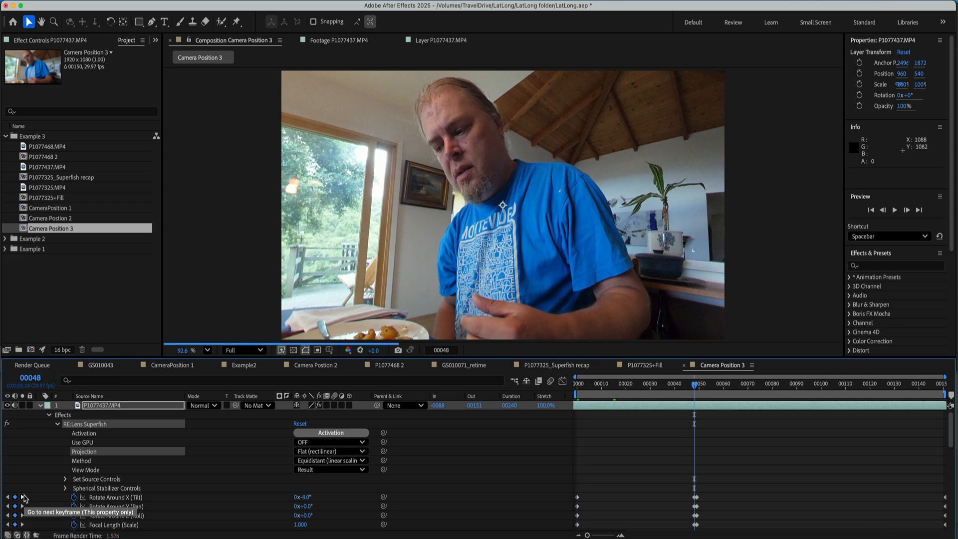
pyautogui.click(23, 497)
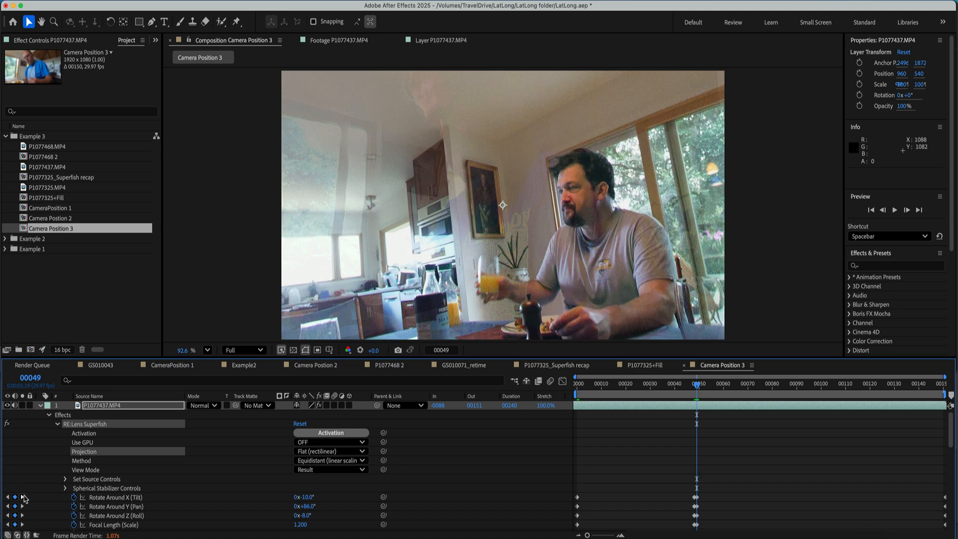
pyautogui.click(739, 384)
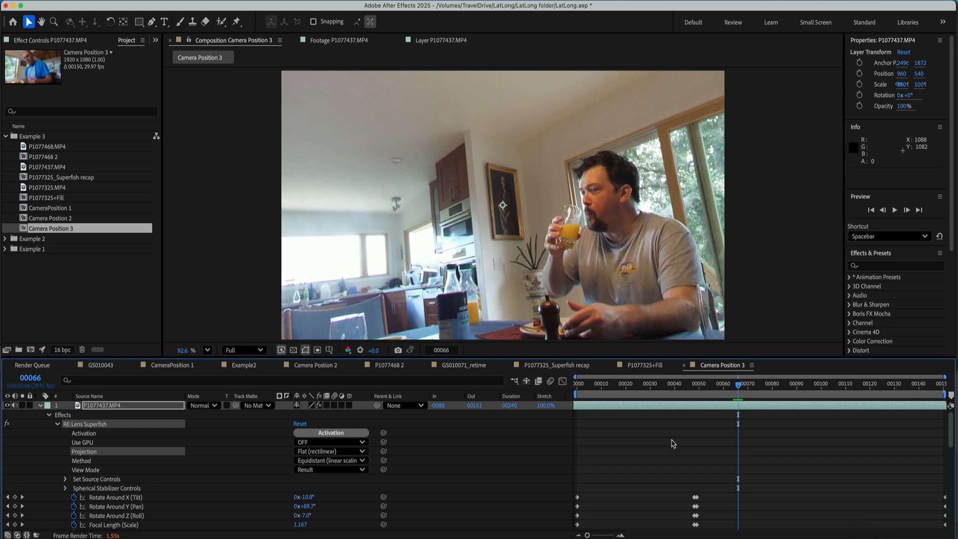
# Show the effect controls of the P1077437.MP4 layer and collapse the RE:Lens Superfish settings.
pyautogui.click(85, 425)
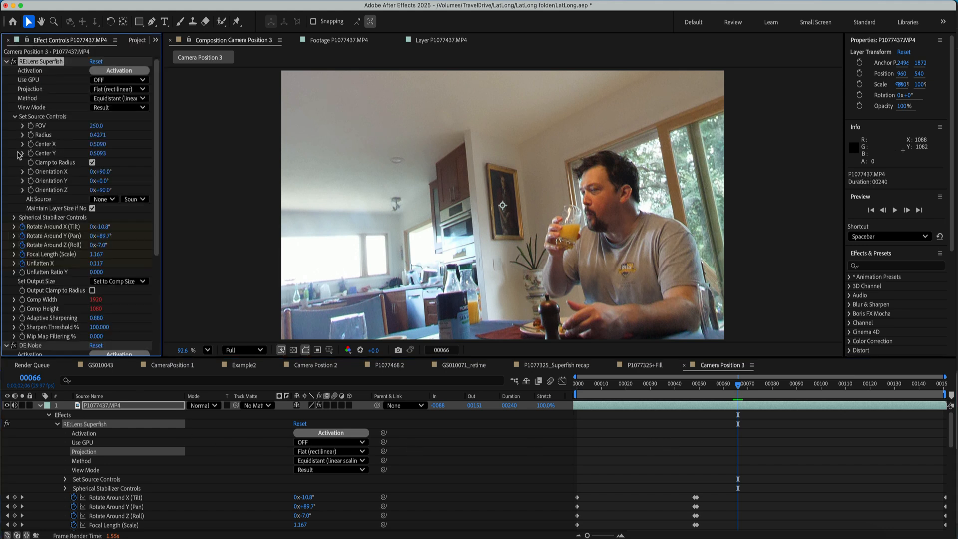
pyautogui.click(6, 62)
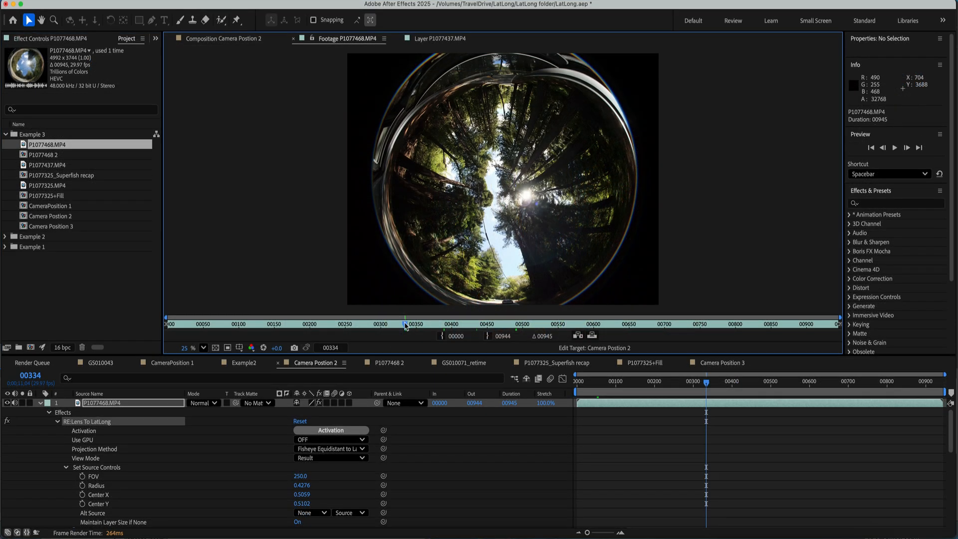
# Scrub the P1077468.MP4 footage to frame 464 and open the Camera Postion 2 composition.
pyautogui.moveTo(432, 329); pyautogui.dragTo(498, 329)
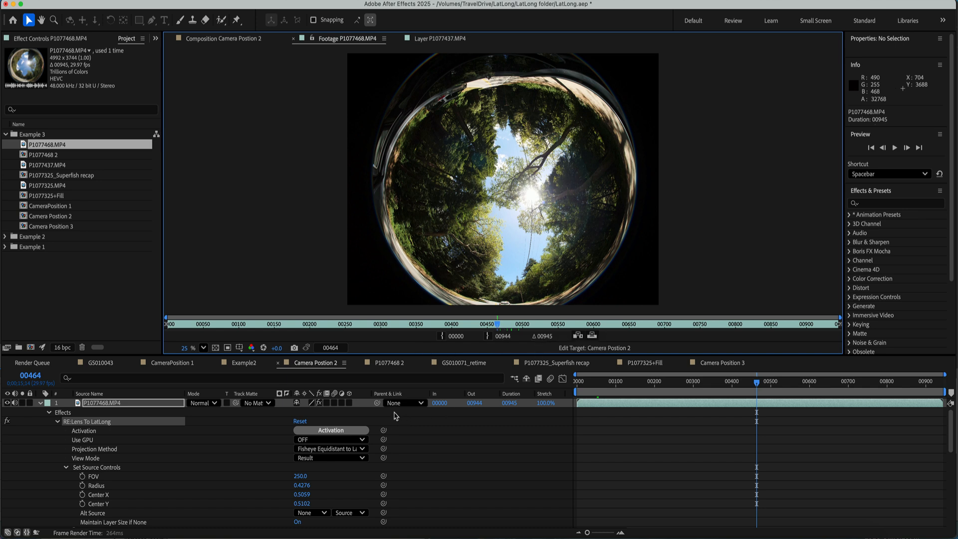
pyautogui.doubleClick(36, 218)
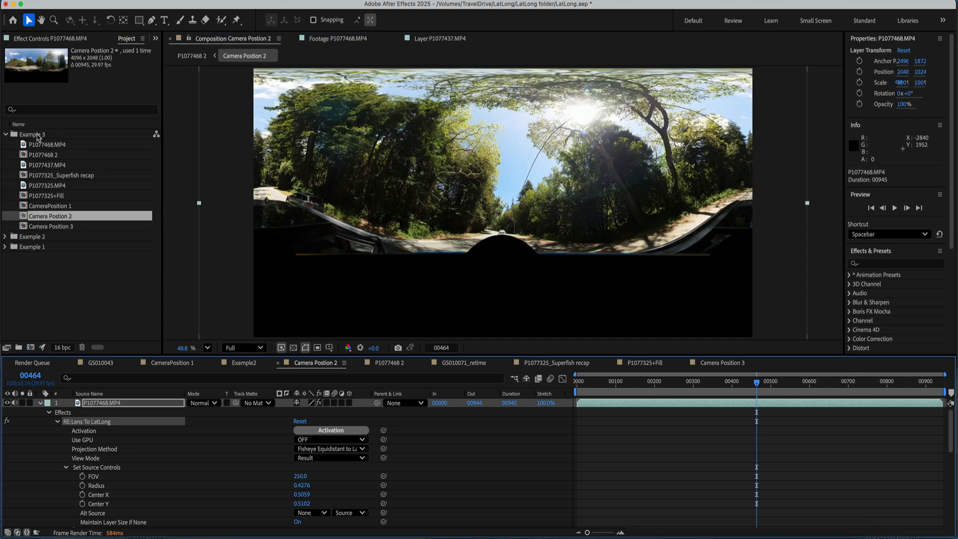
# Preview the RE:Lens To LatLong effect in Set Circle Over Source view mode and return it to Result.
pyautogui.doubleClick(84, 422)
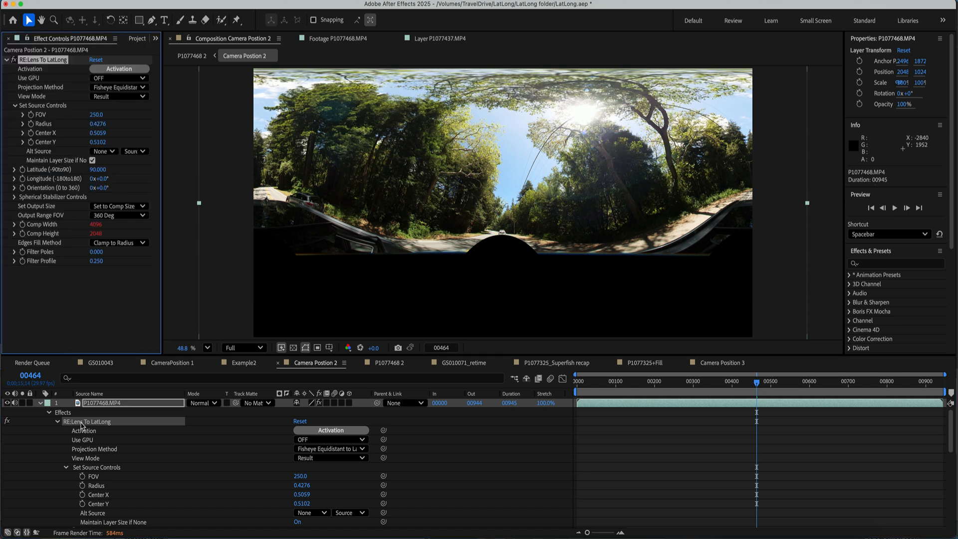
pyautogui.click(111, 96)
pyautogui.click(113, 122)
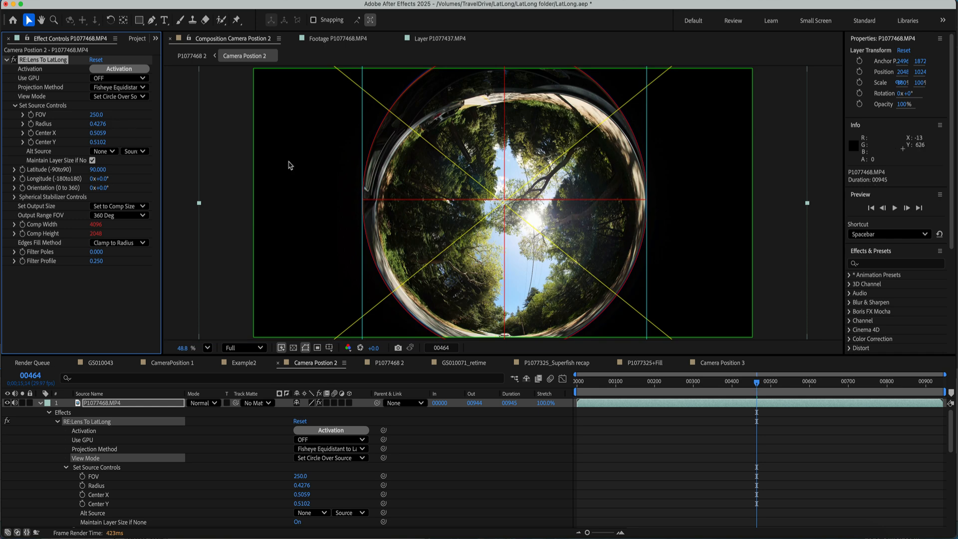
pyautogui.click(107, 98)
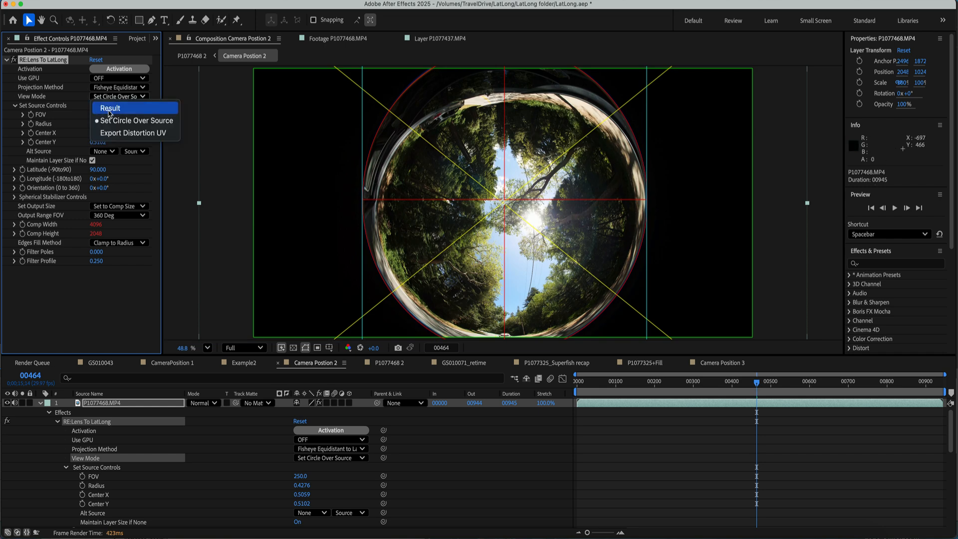
pyautogui.click(109, 106)
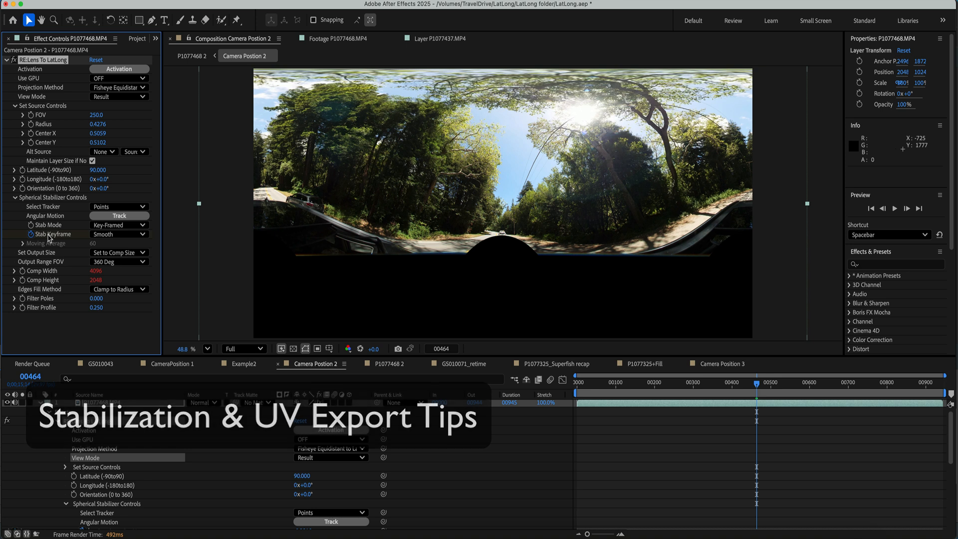
# Review the spherical stabilizer's tracked rotation keyframes and set the RE:Lens To LatLong View Mode to Export Distortion UV.
pyautogui.scroll(-3, 128, 458)
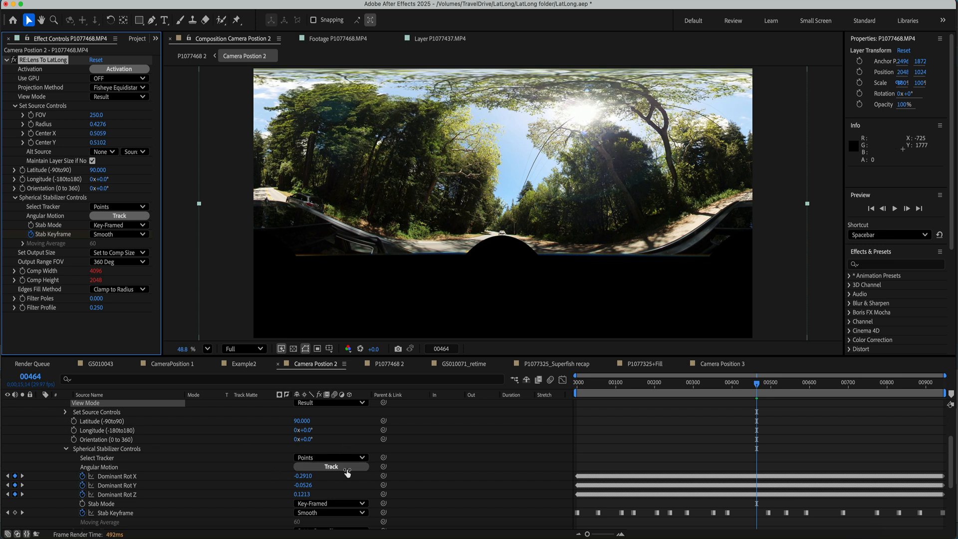
pyautogui.click(108, 96)
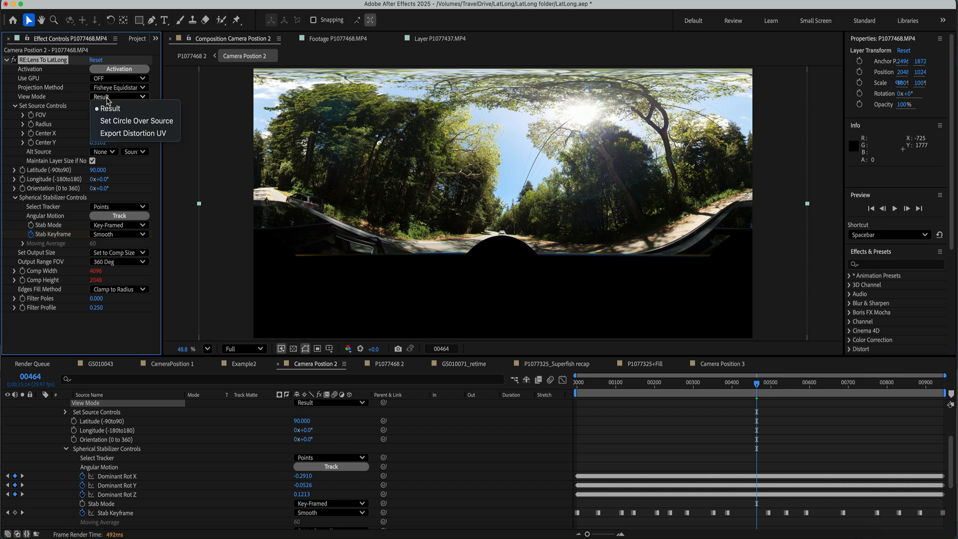
pyautogui.click(110, 135)
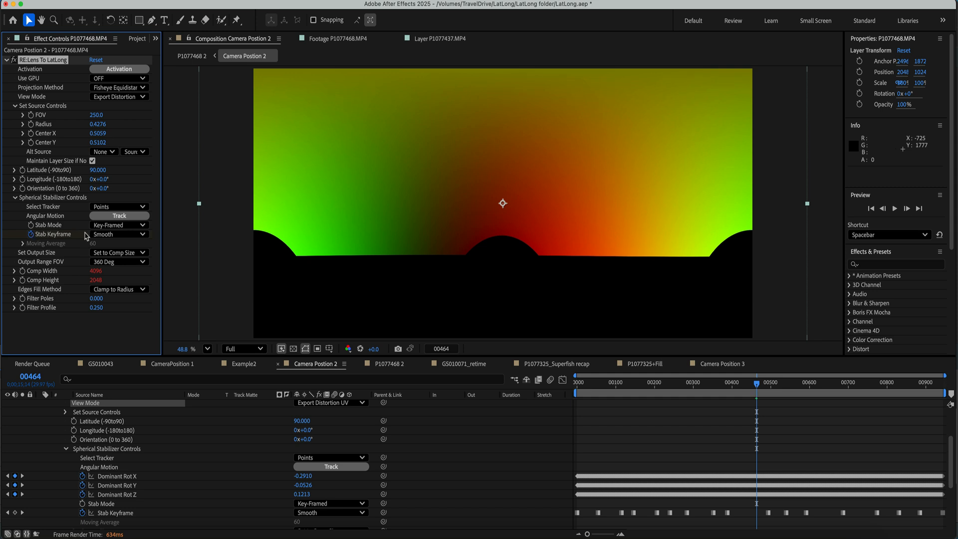
# Set the spherical stabilizer's Stab Mode to Bypass and scrub the Camera Postion 2 composition to frame 366.
pyautogui.click(104, 226)
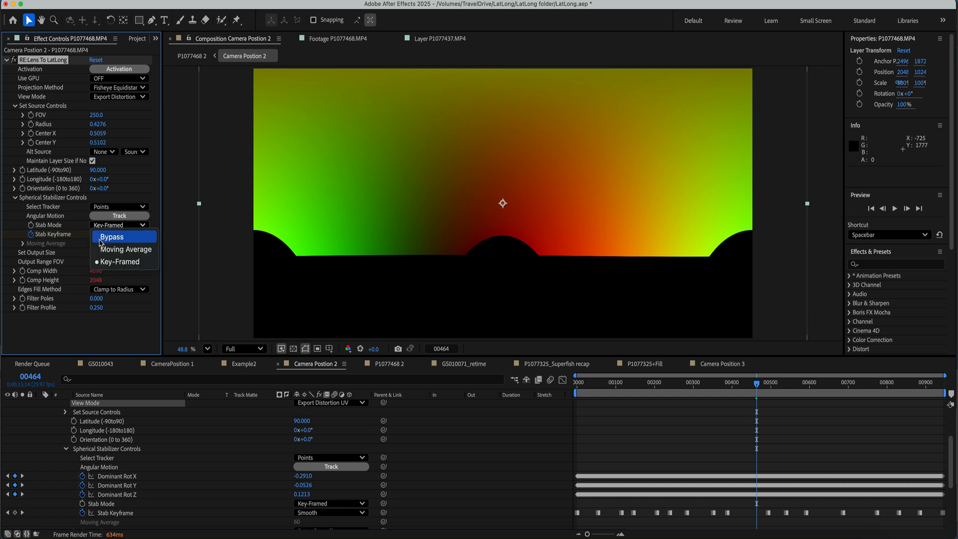
pyautogui.click(101, 240)
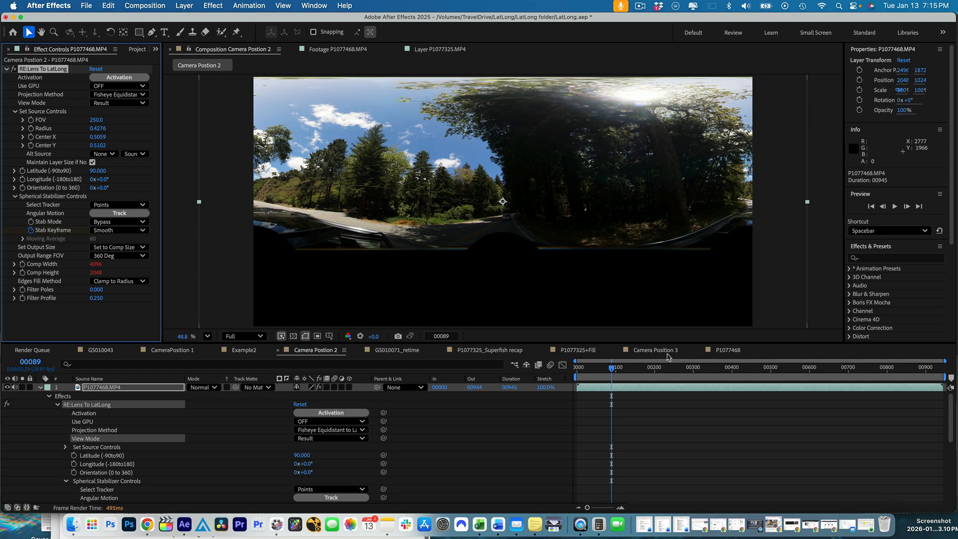
pyautogui.moveTo(613, 371); pyautogui.dragTo(719, 380)
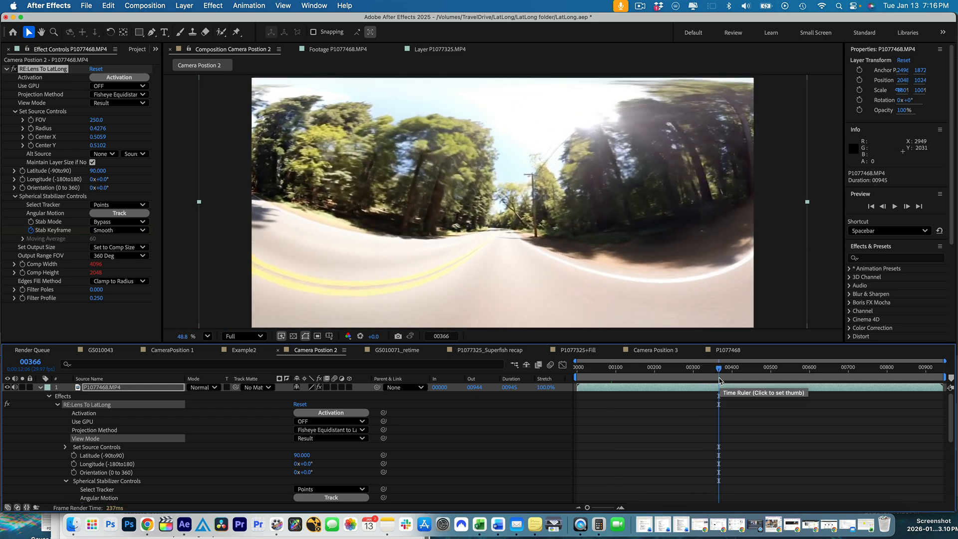